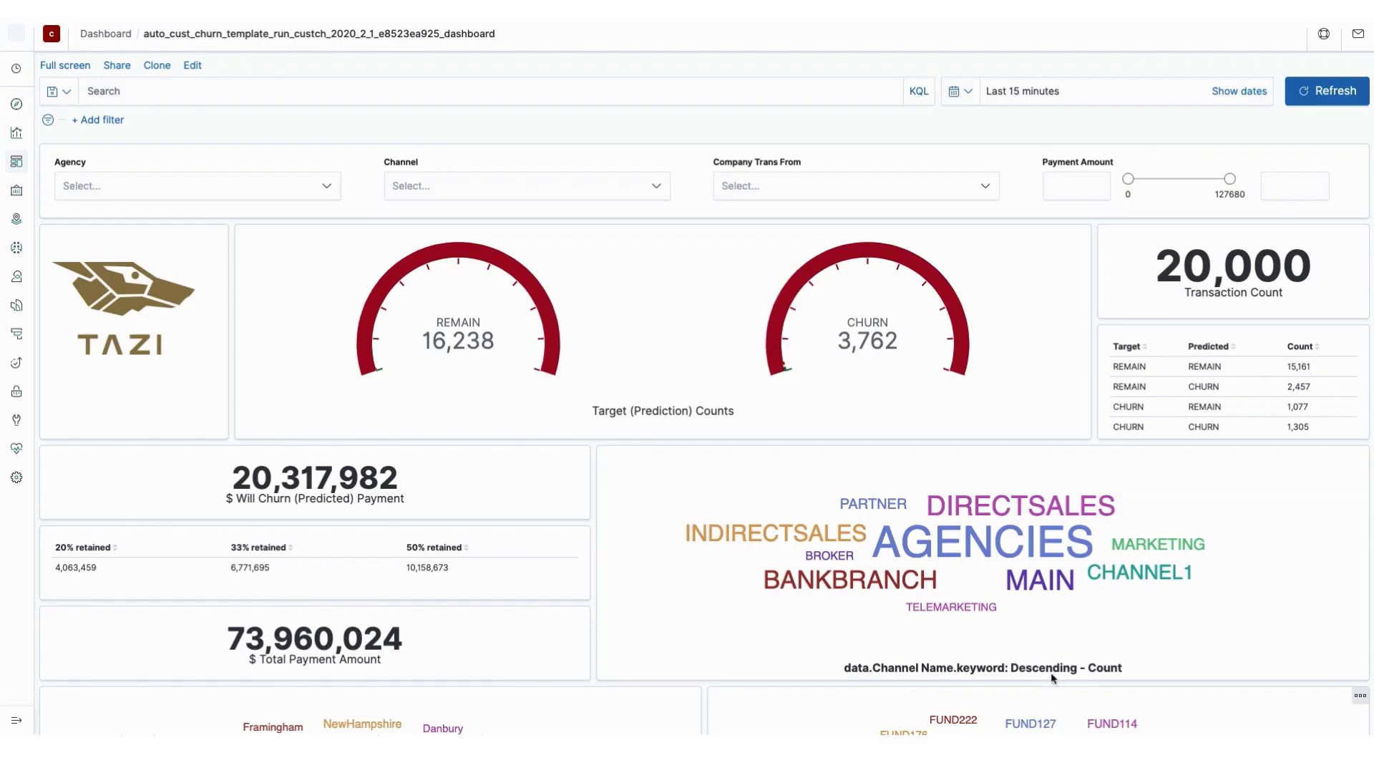
{"action": "scroll", "coordinate": [1052, 673], "scroll_direction": "down", "scroll_amount": 3}
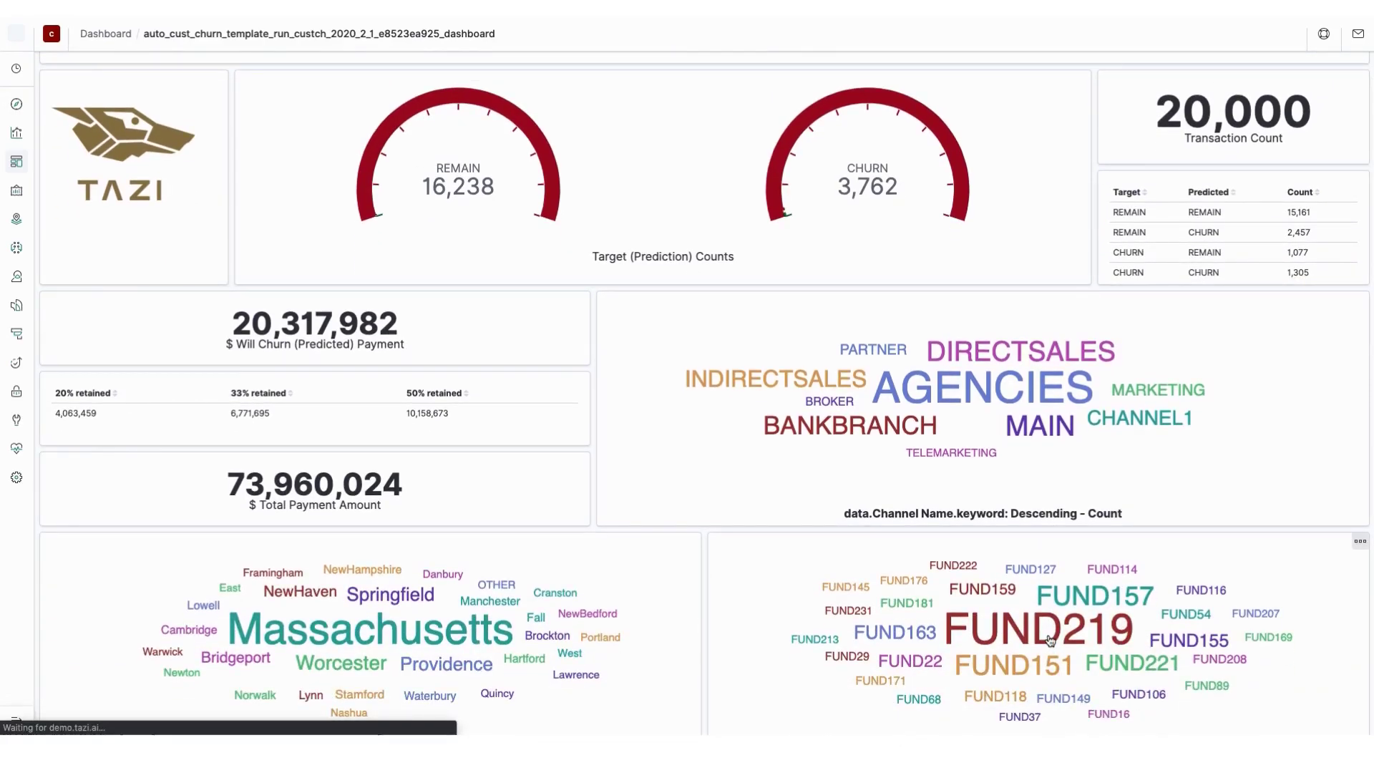